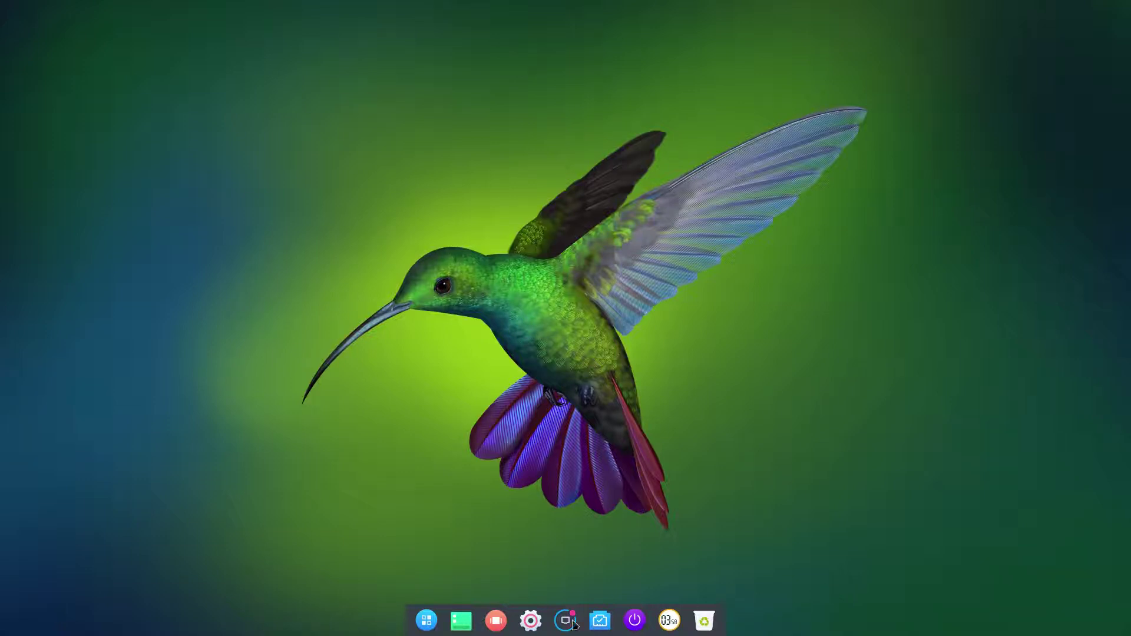
Expand Control Center to all settings, then switch the launcher to windowed mode with category view
left_click(532, 620)
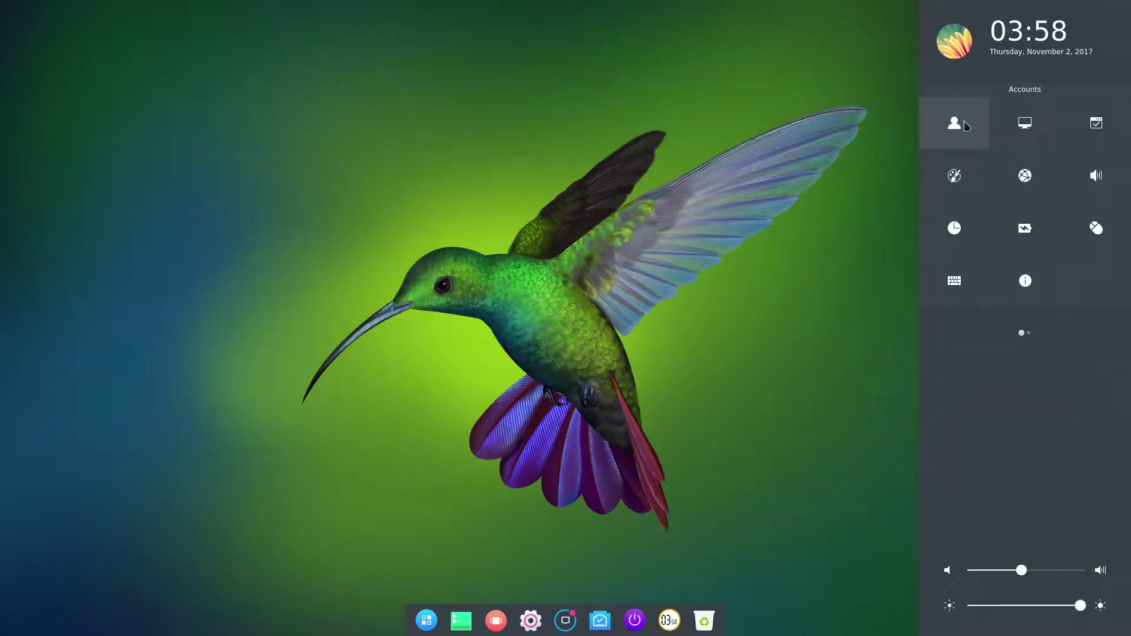
left_click(966, 125)
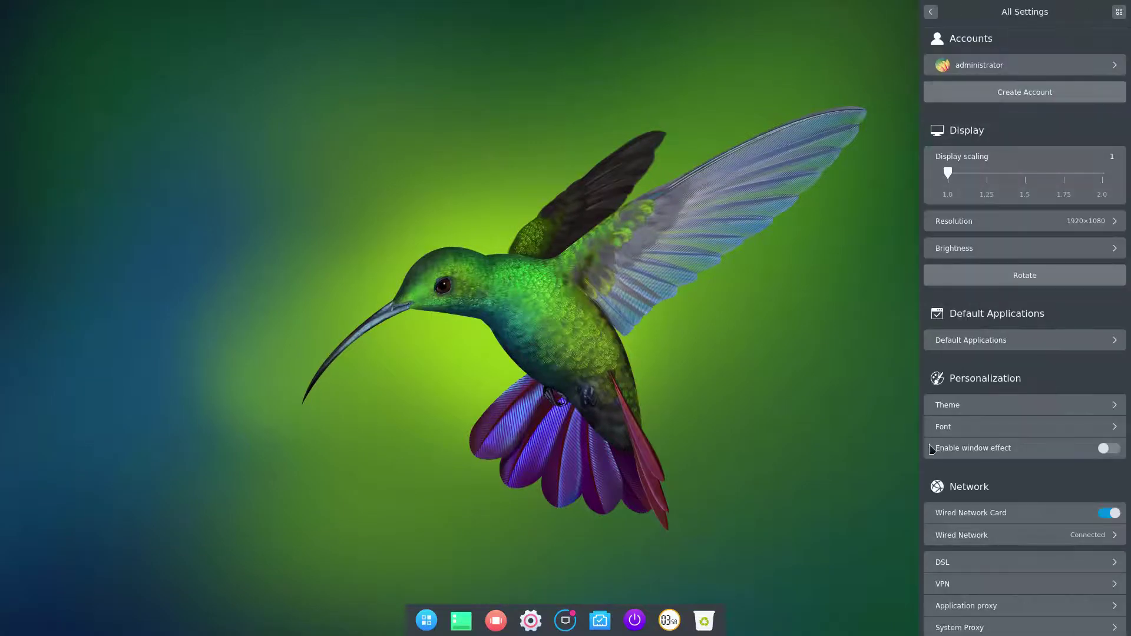
left_click(428, 621)
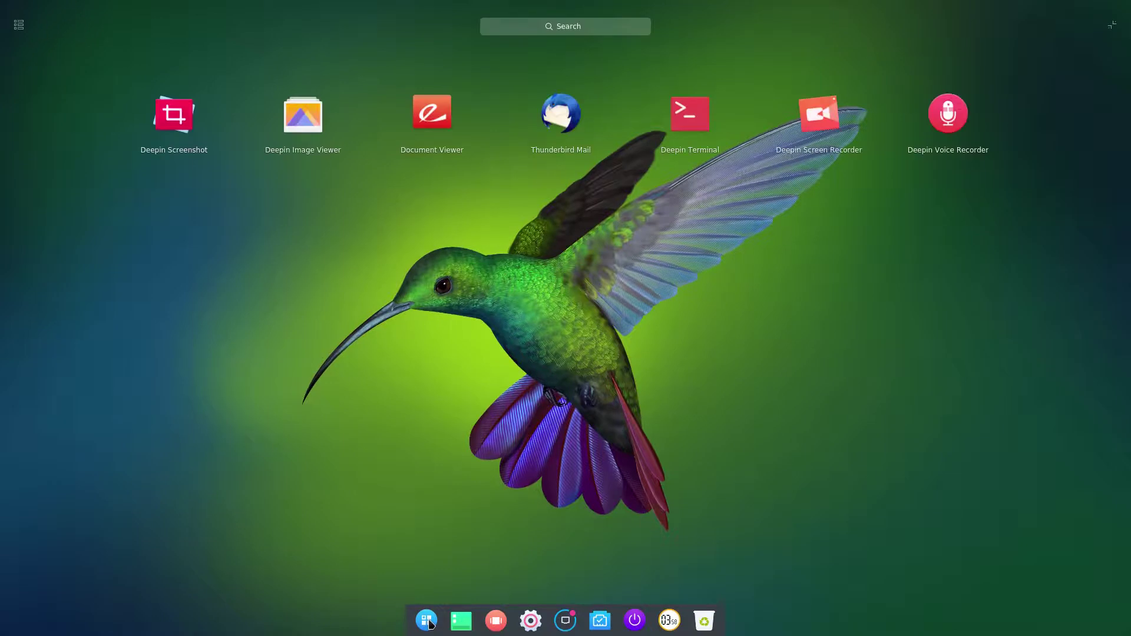
left_click(628, 382)
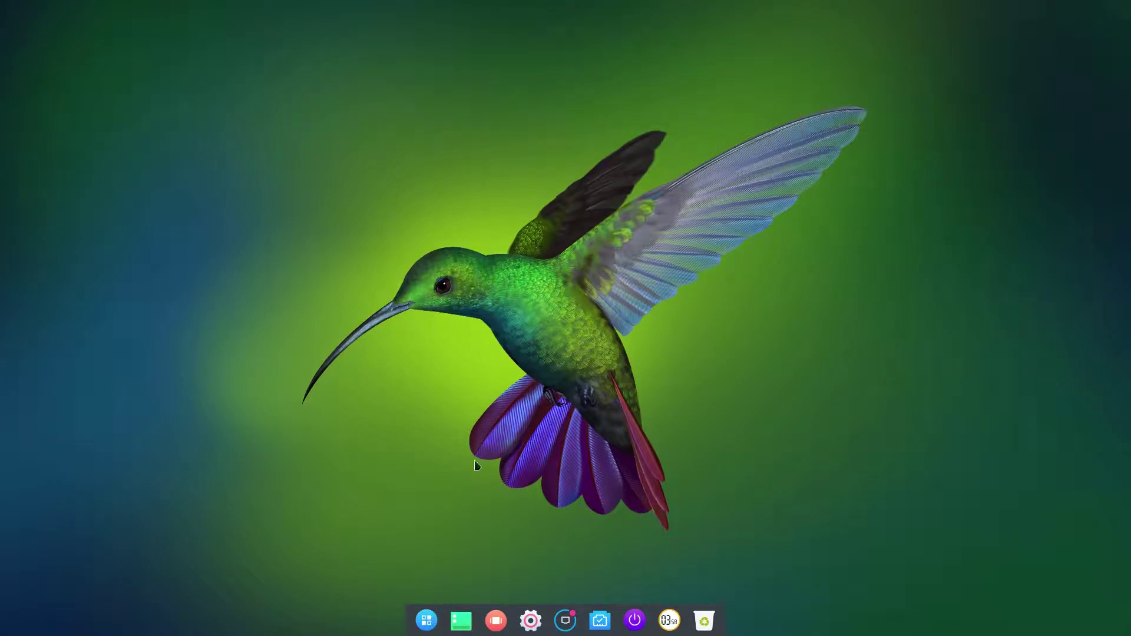
left_click(427, 622)
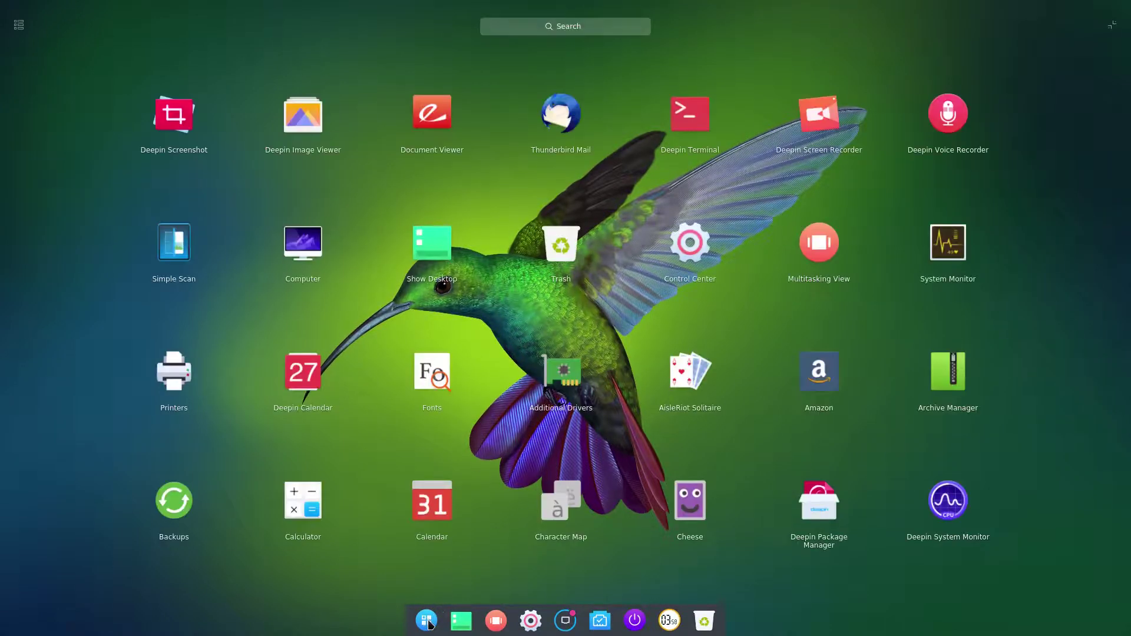
left_click(1116, 27)
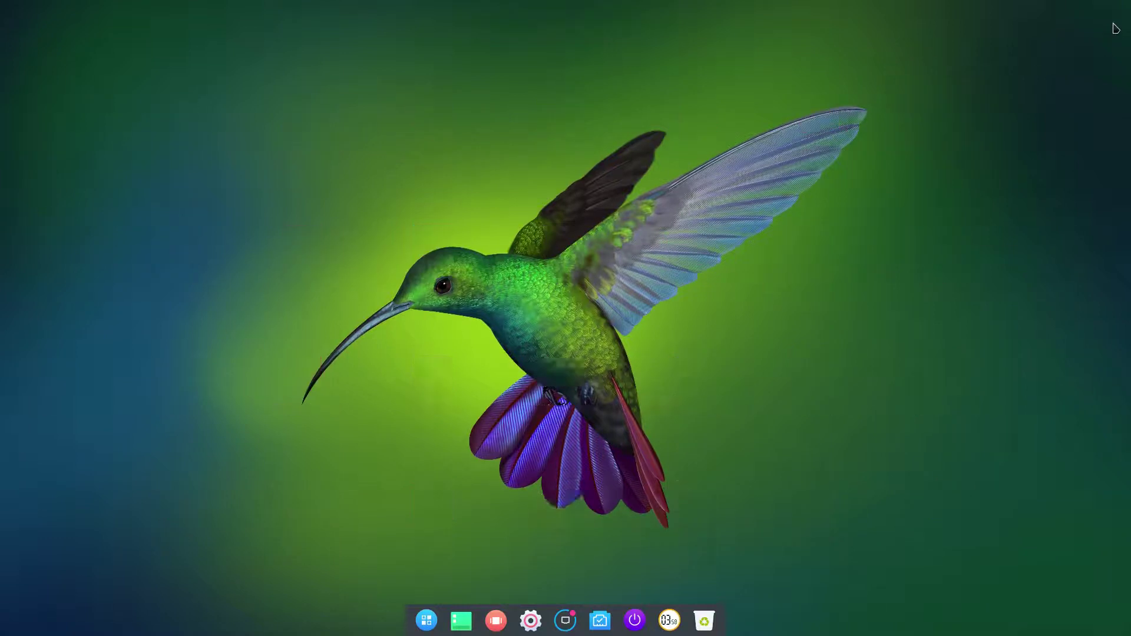
left_click(424, 325)
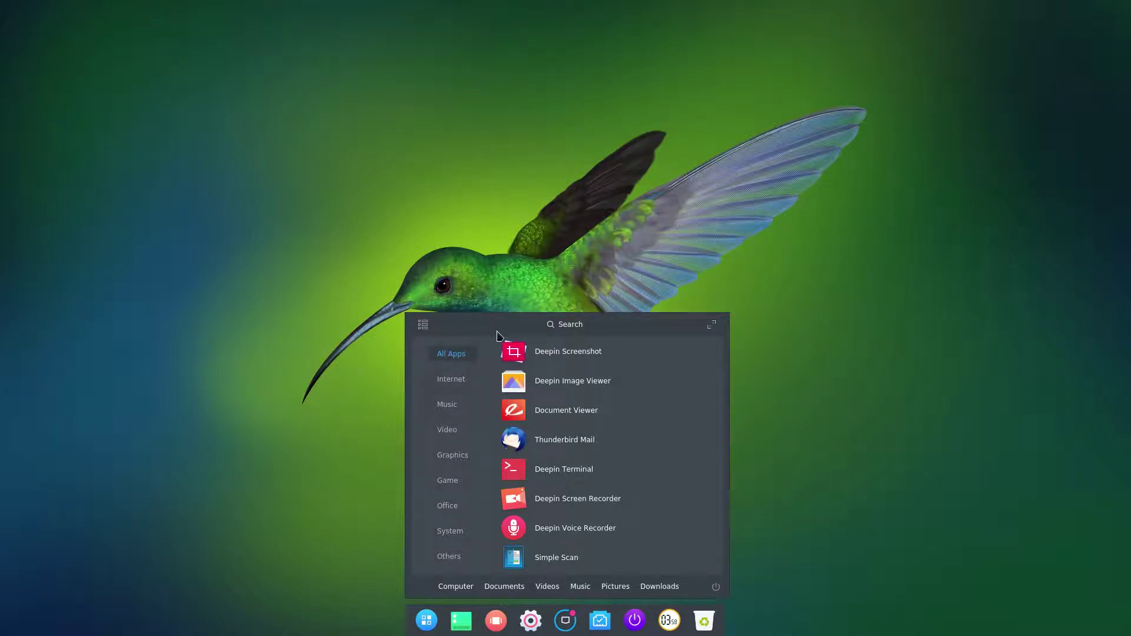
Search 'sys' in the launcher, launch Deepin System Monitor, and tile it on the left half
type("sys")
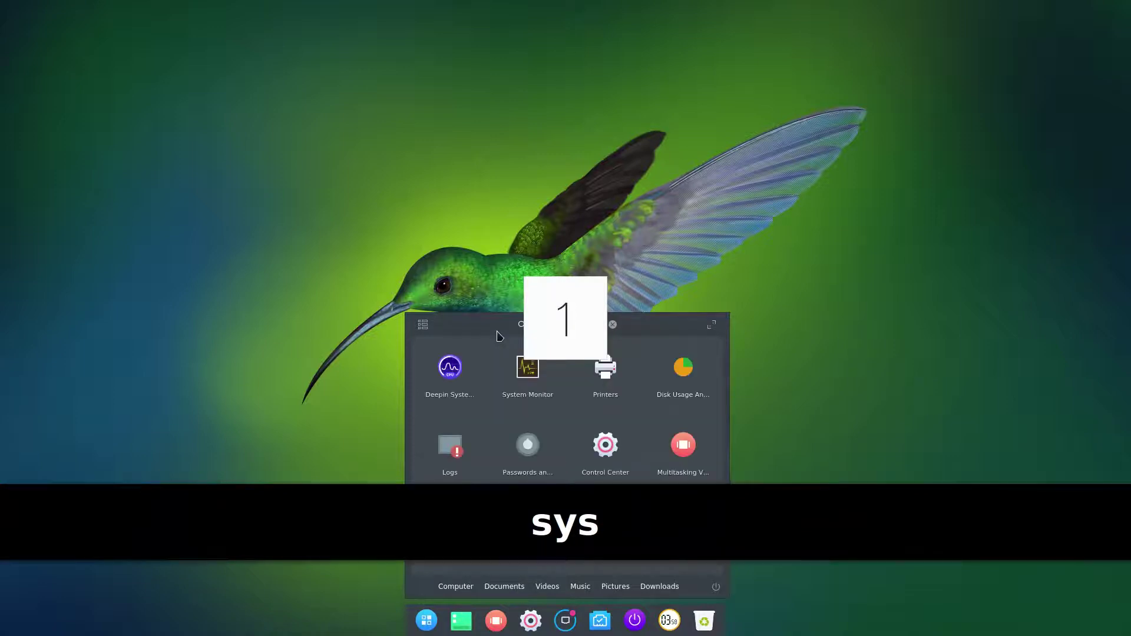
left_click(530, 370)
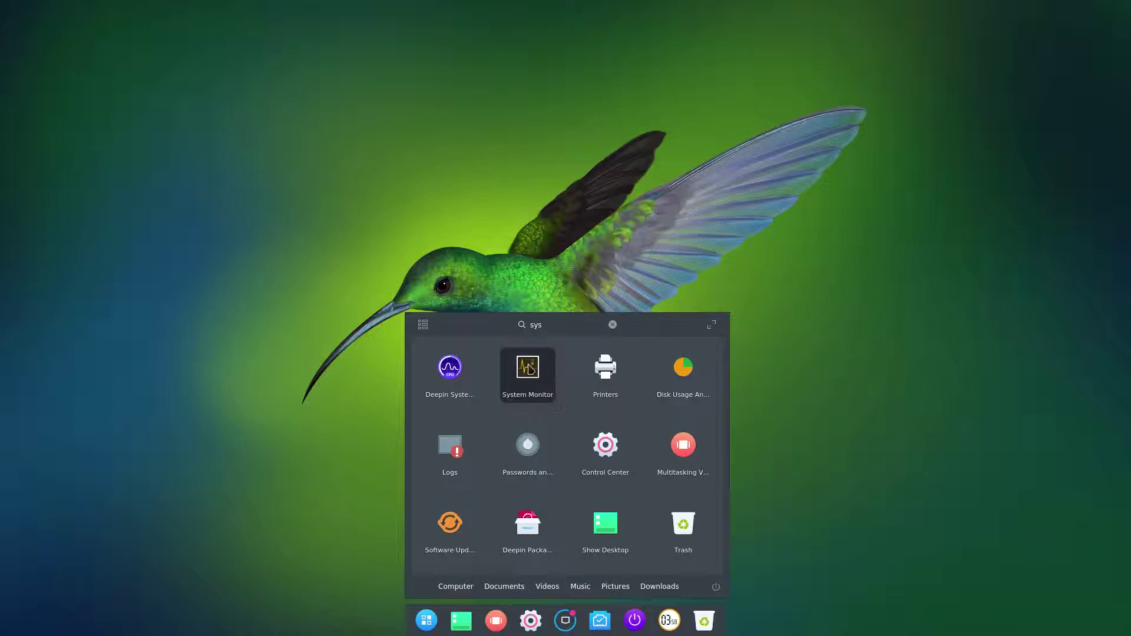
left_click(459, 373)
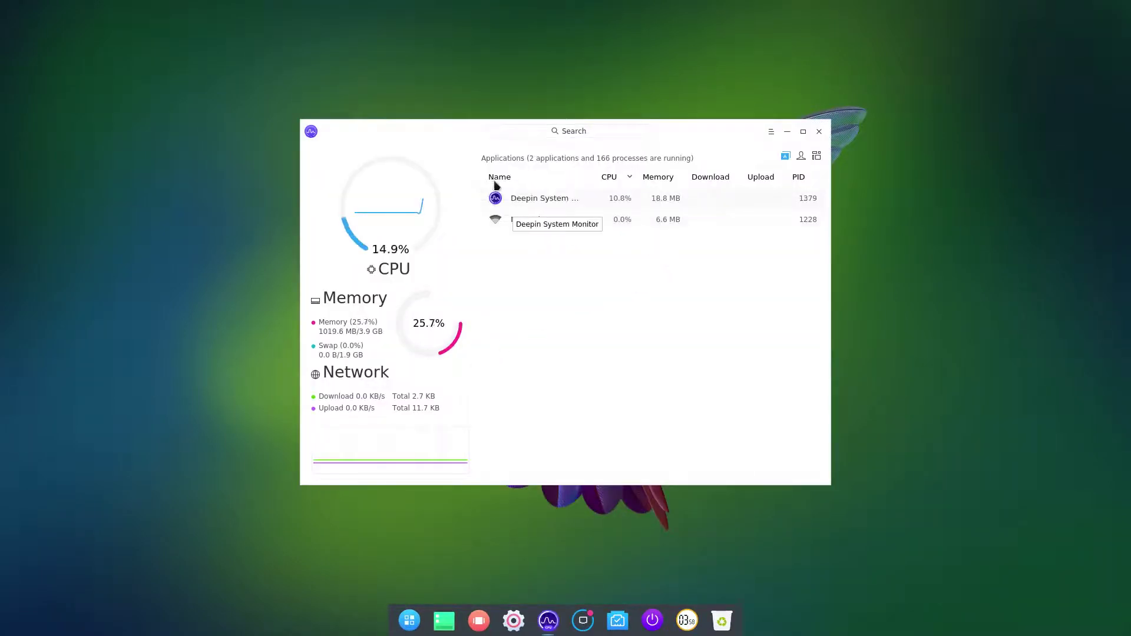
left_click_drag(480, 124, 1, 116)
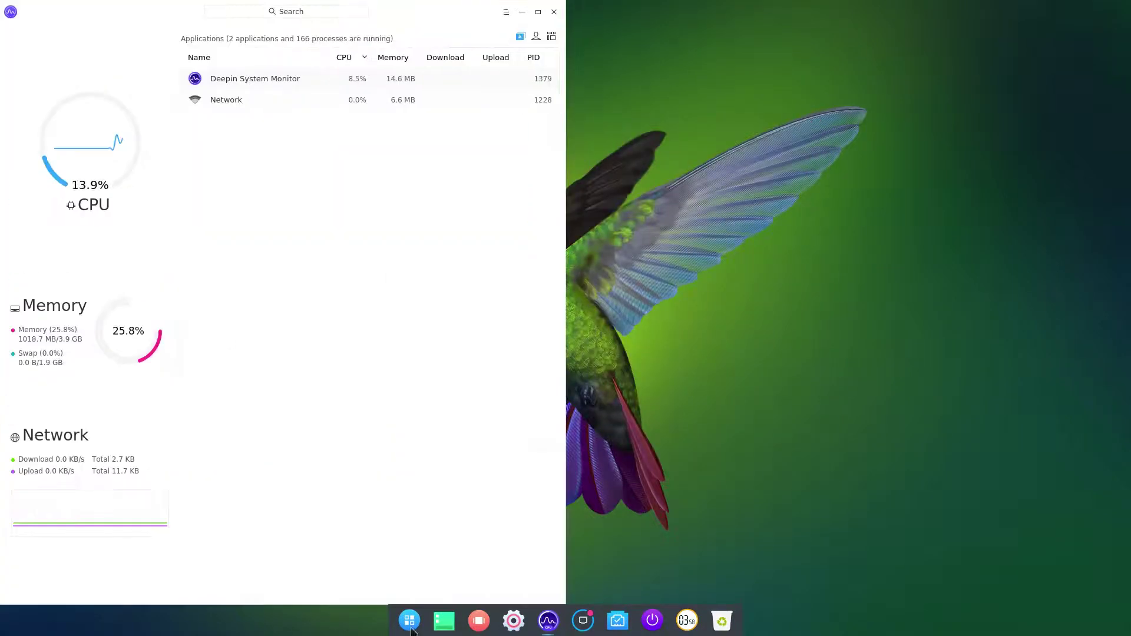
Search 'sys' again, launch the System Monitor app, and tile it on the right half
left_click(410, 622)
type("sys")
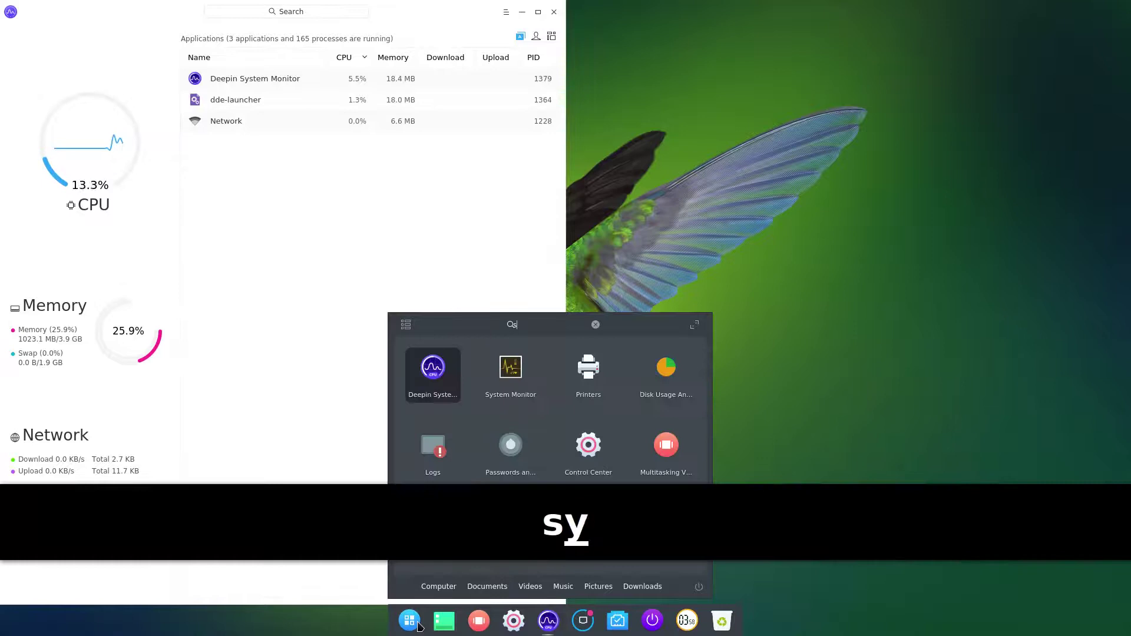
left_click(510, 368)
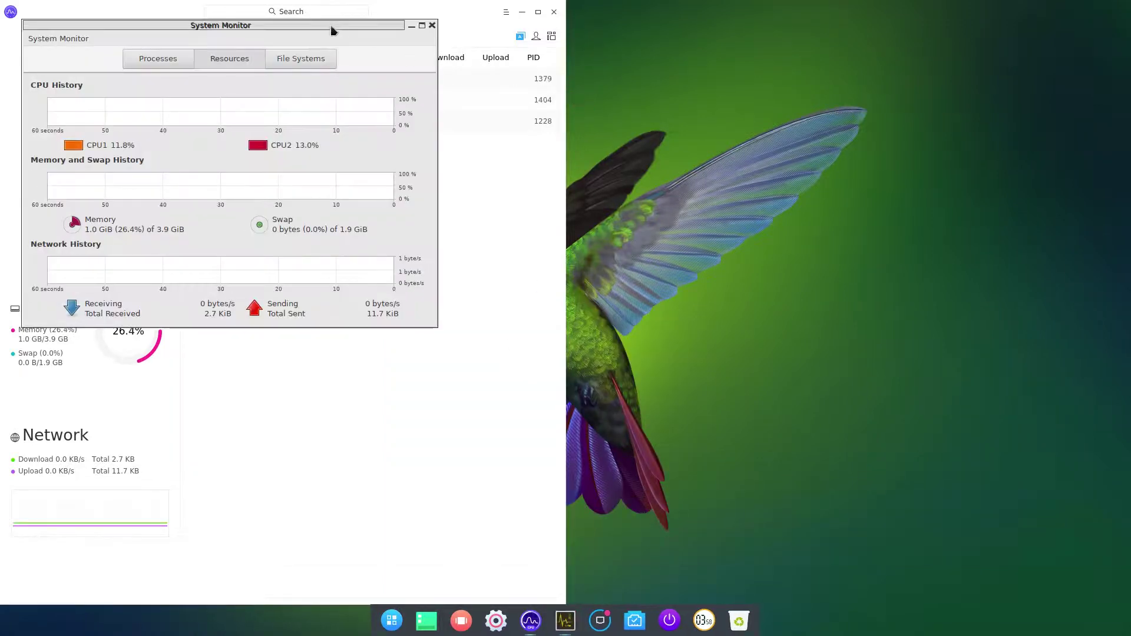
left_click_drag(333, 28, 1127, 10)
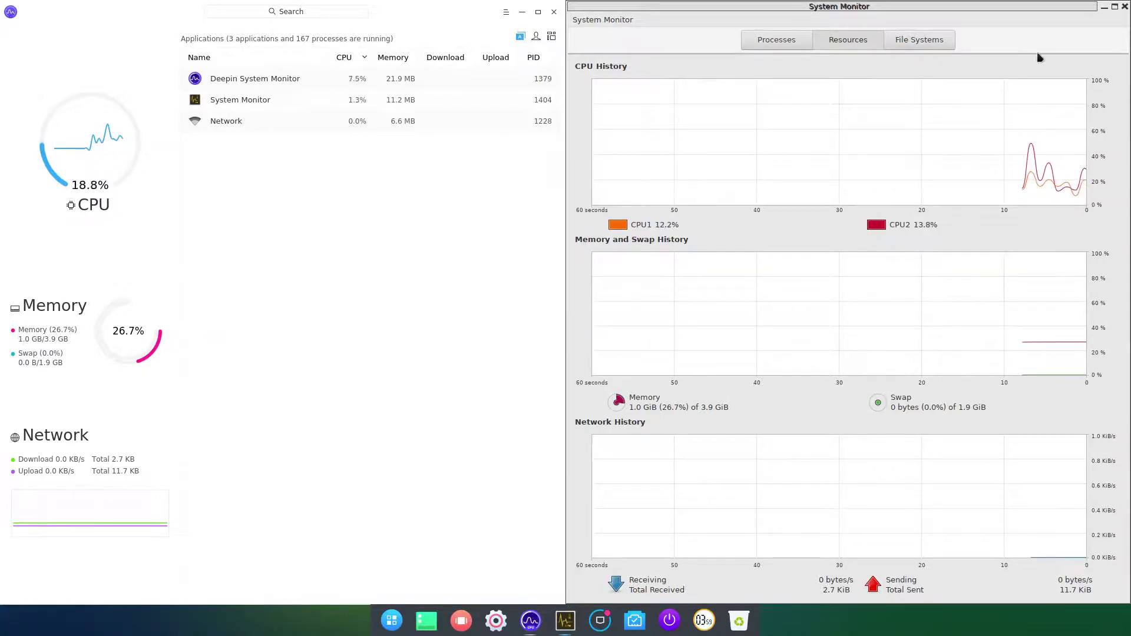
Close the right-hand System Monitor and enable window effects in Control Center's Personalization settings
left_click(1125, 8)
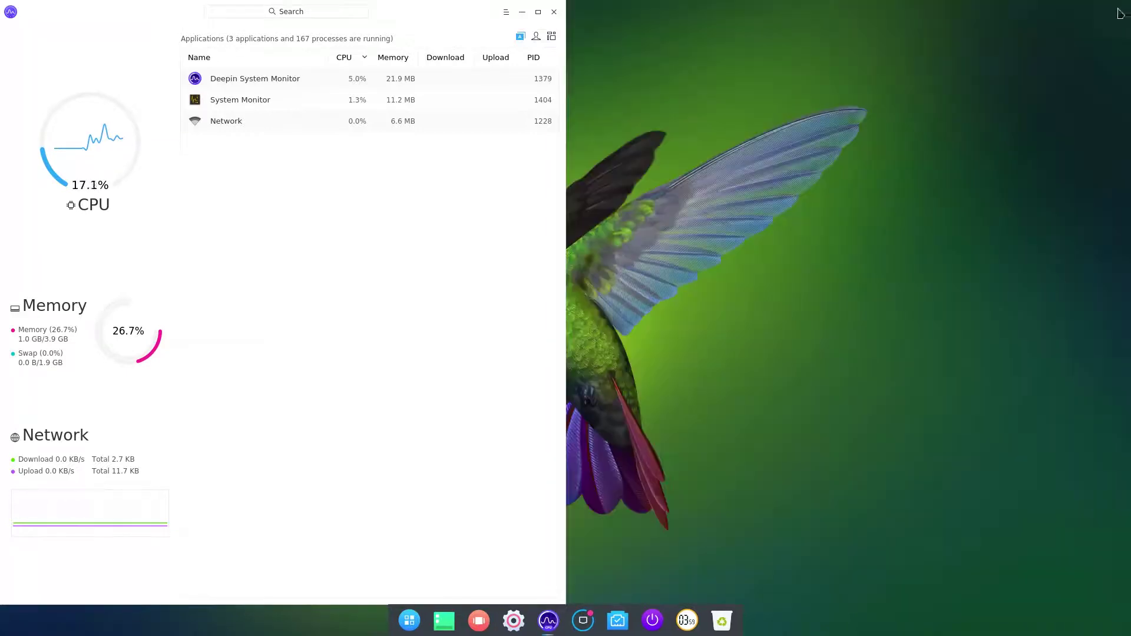
left_click(514, 622)
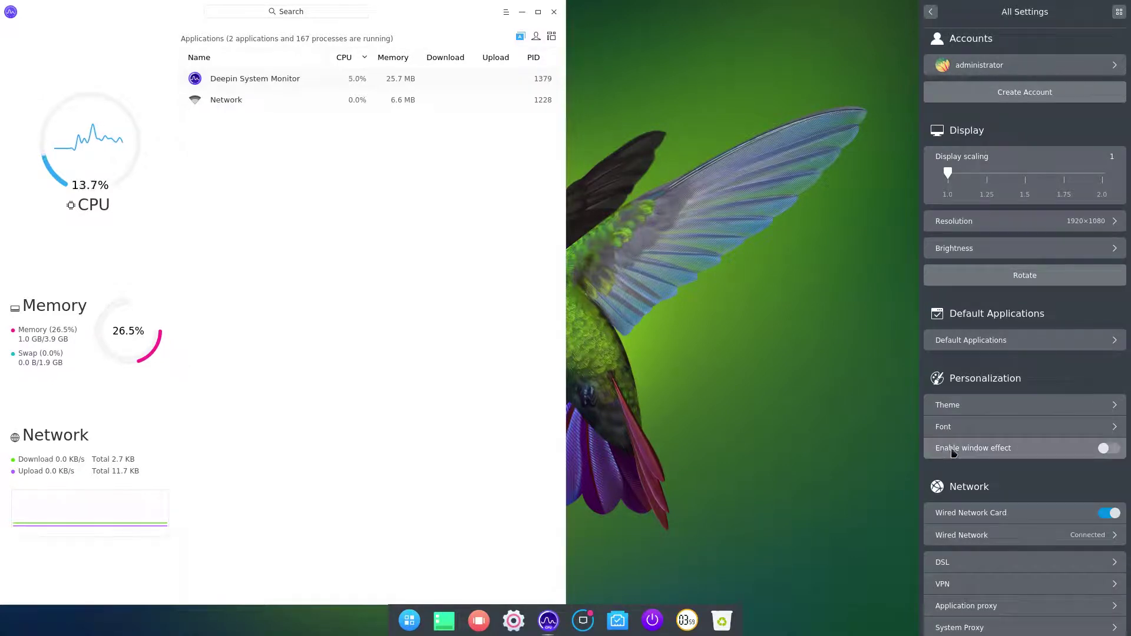
left_click(1115, 450)
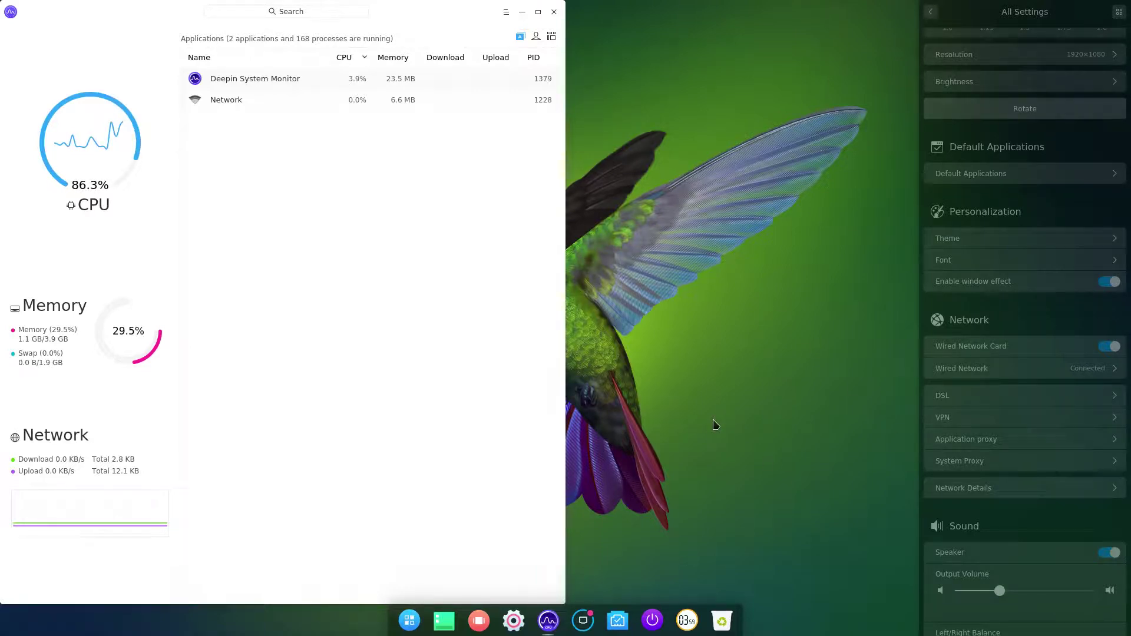
Set the desktop wallpaper to the red pomegranate seeds in a white bowl photo
left_click(714, 422)
right_click(714, 420)
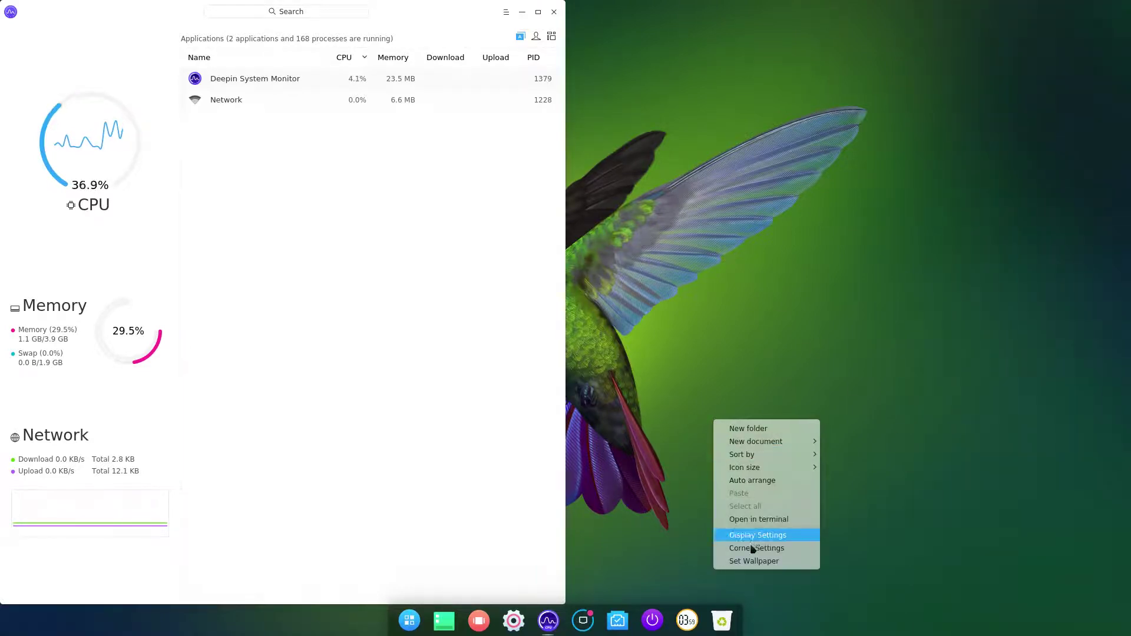
left_click(752, 562)
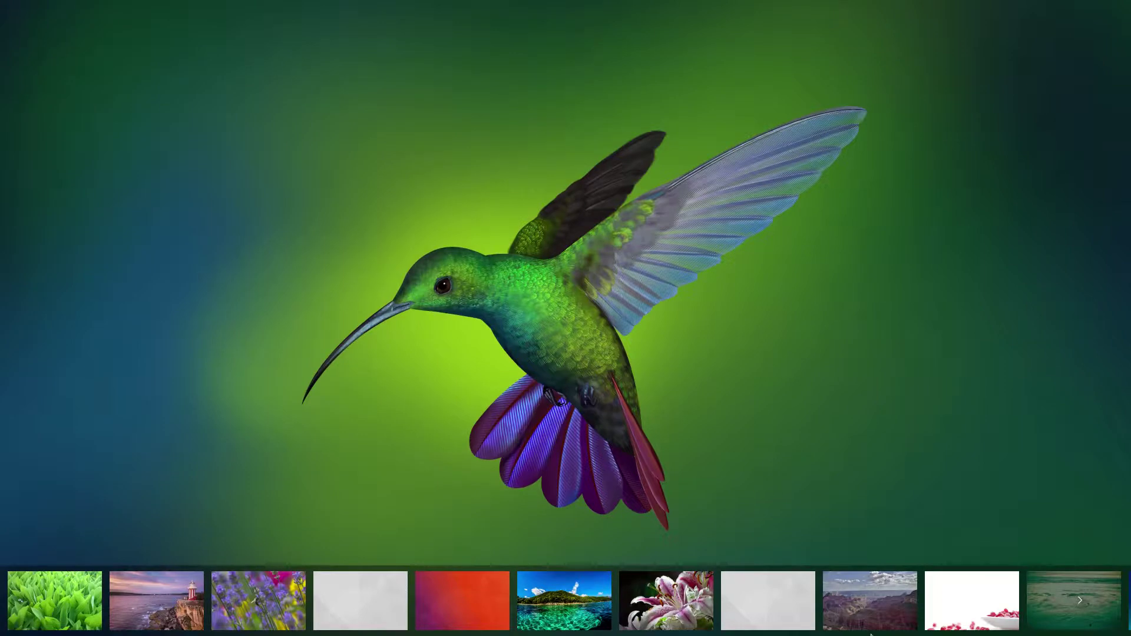
left_click(1080, 604)
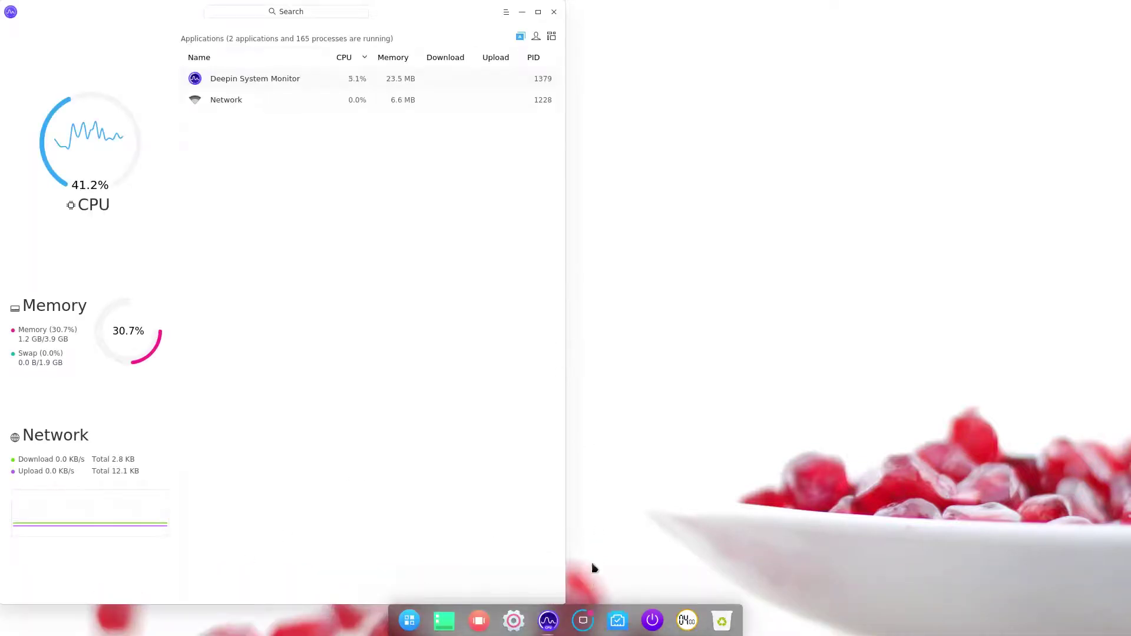
Open Control Center, view the Theme settings page, and return to the full settings list
left_click(514, 624)
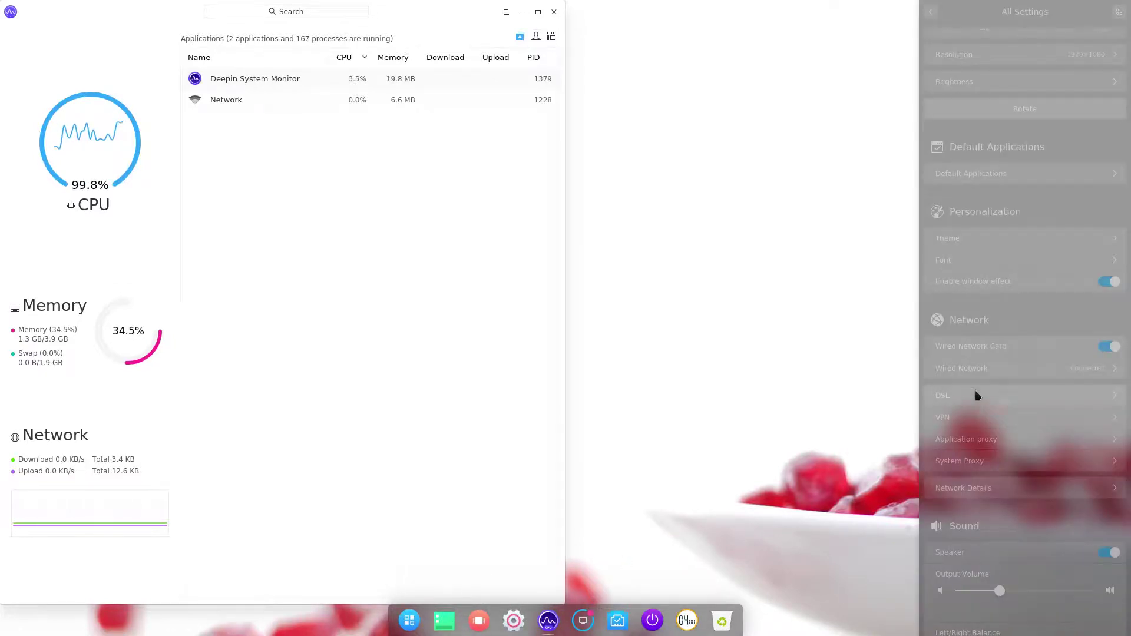
scroll(1013, 266, "up", 3)
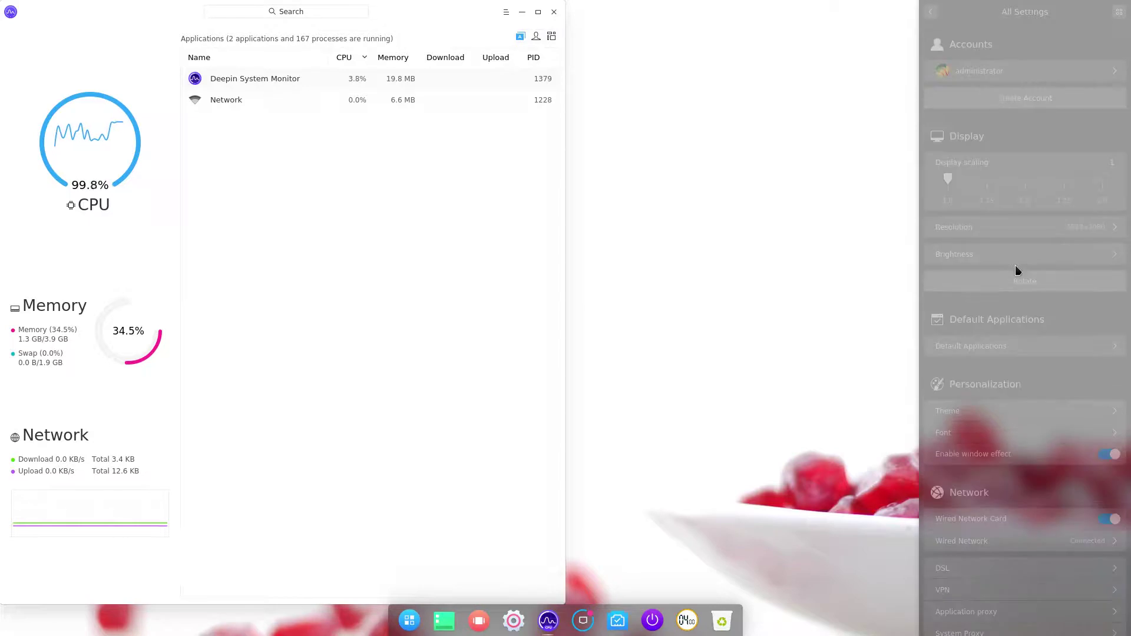
left_click(1031, 413)
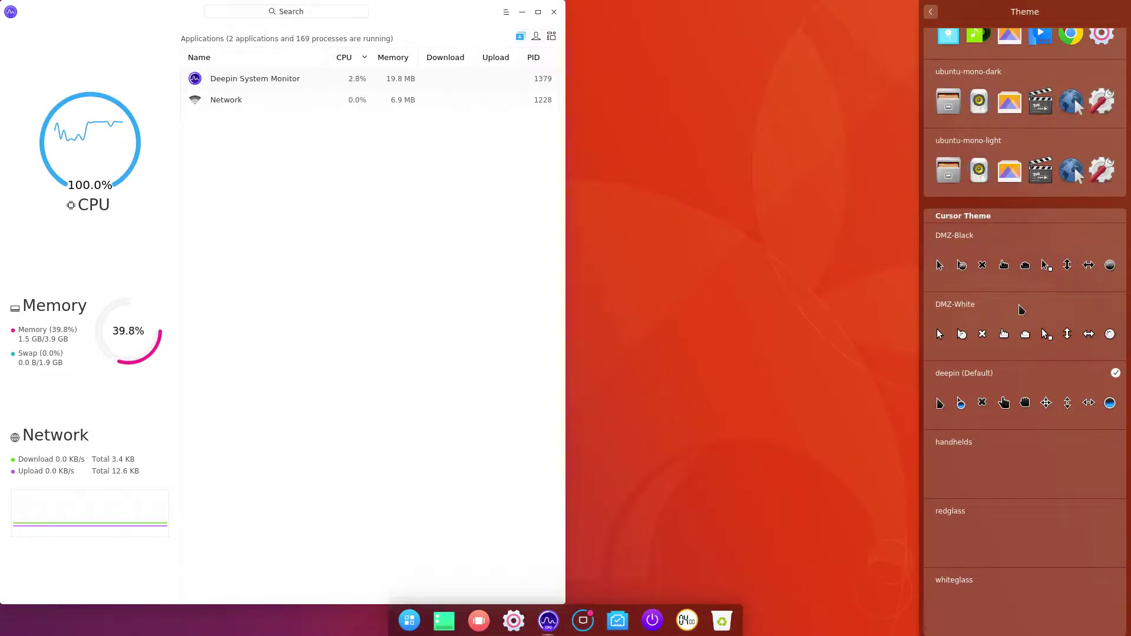
scroll(1021, 310, "up", 10)
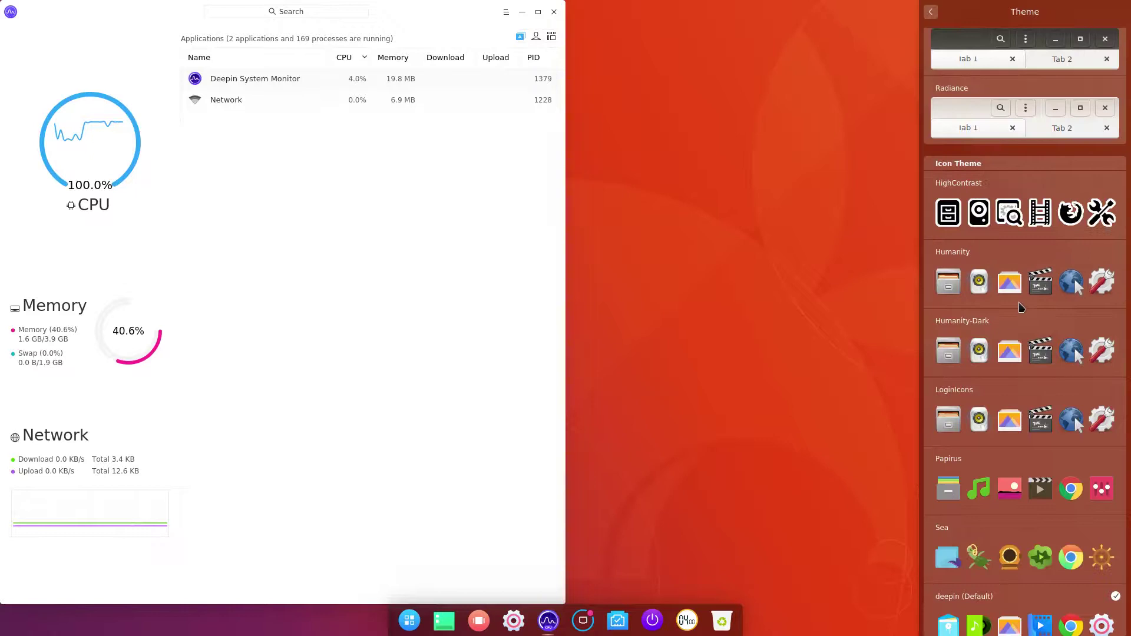
scroll(1022, 304, "up", 2)
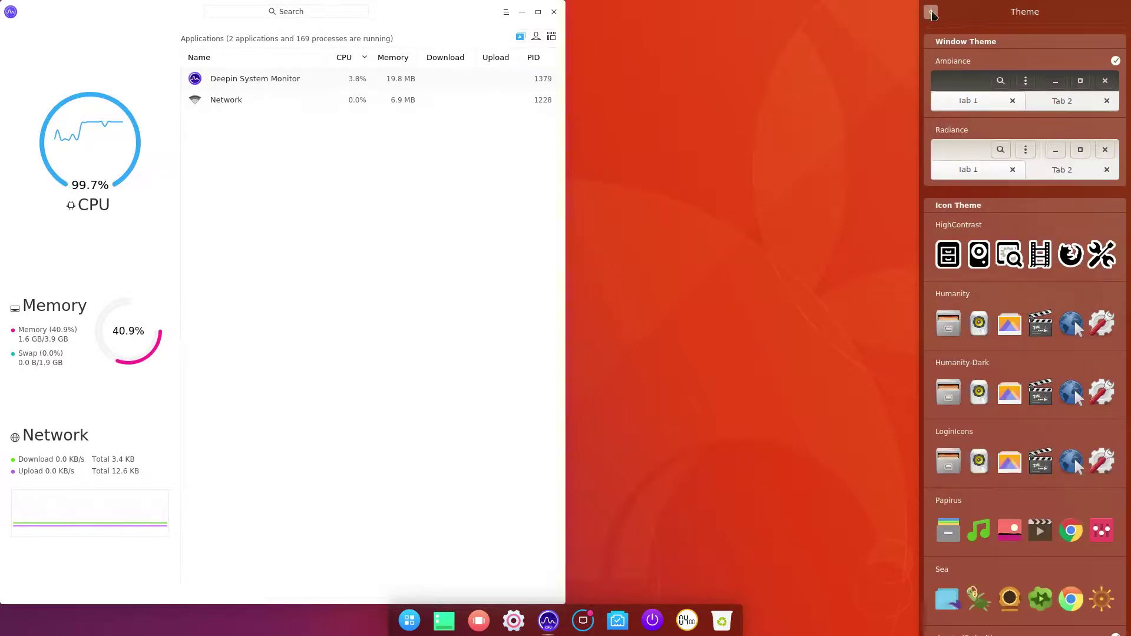
left_click(932, 13)
Switch on Enable Numeric Keyboard and close the Control Center panel
scroll(1008, 270, "down", 3)
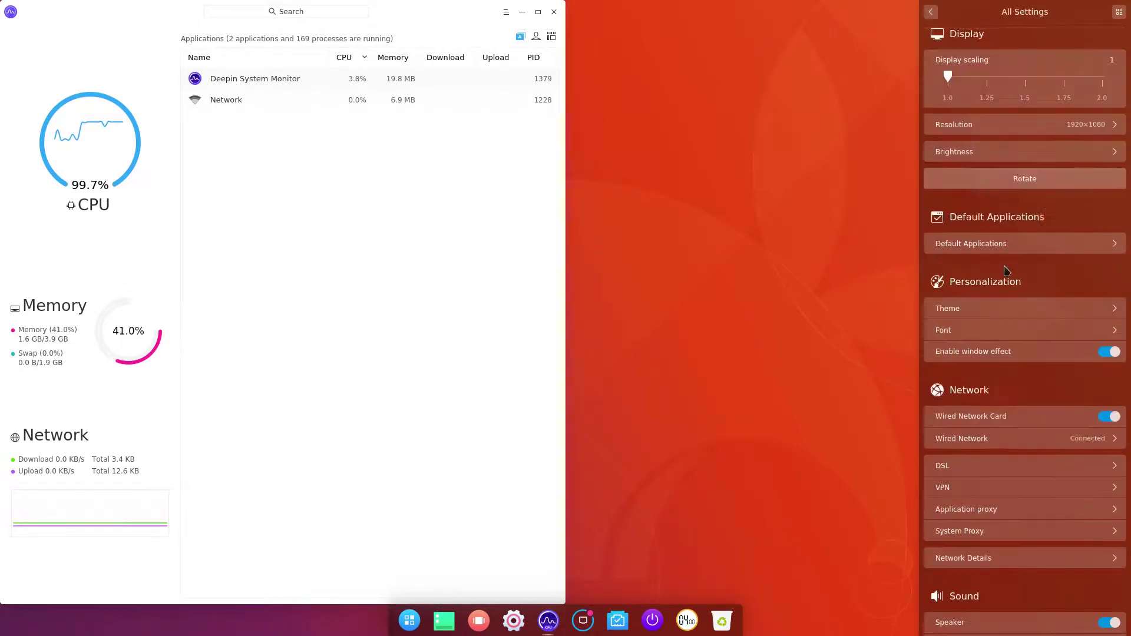
scroll(1007, 271, "down", 12)
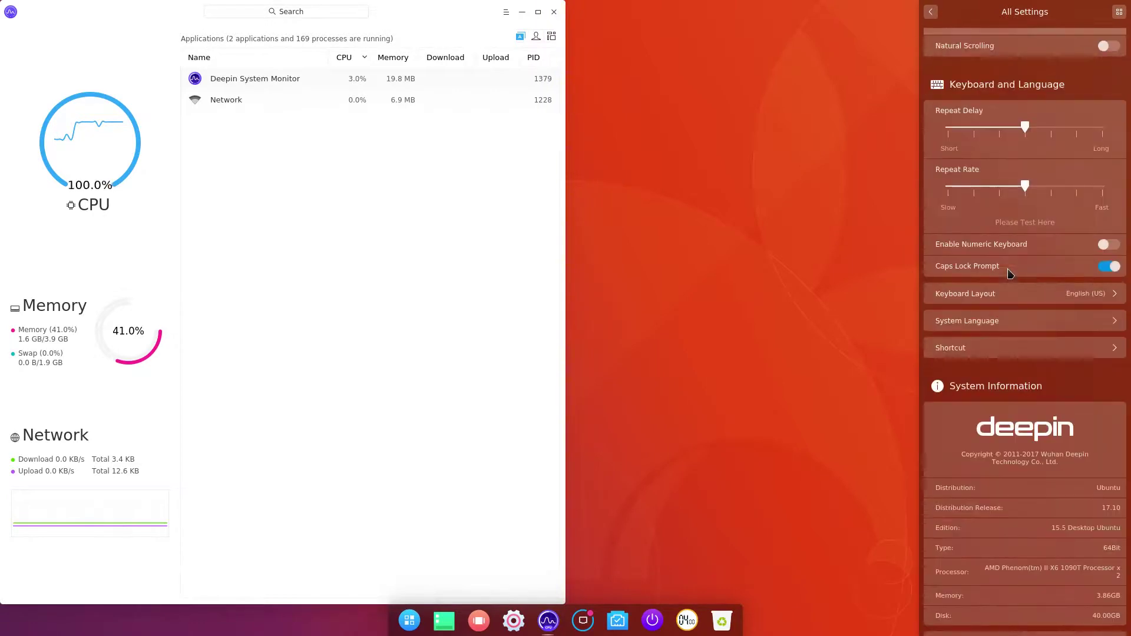
scroll(1010, 272, "down", 1)
key("Num_Lock")
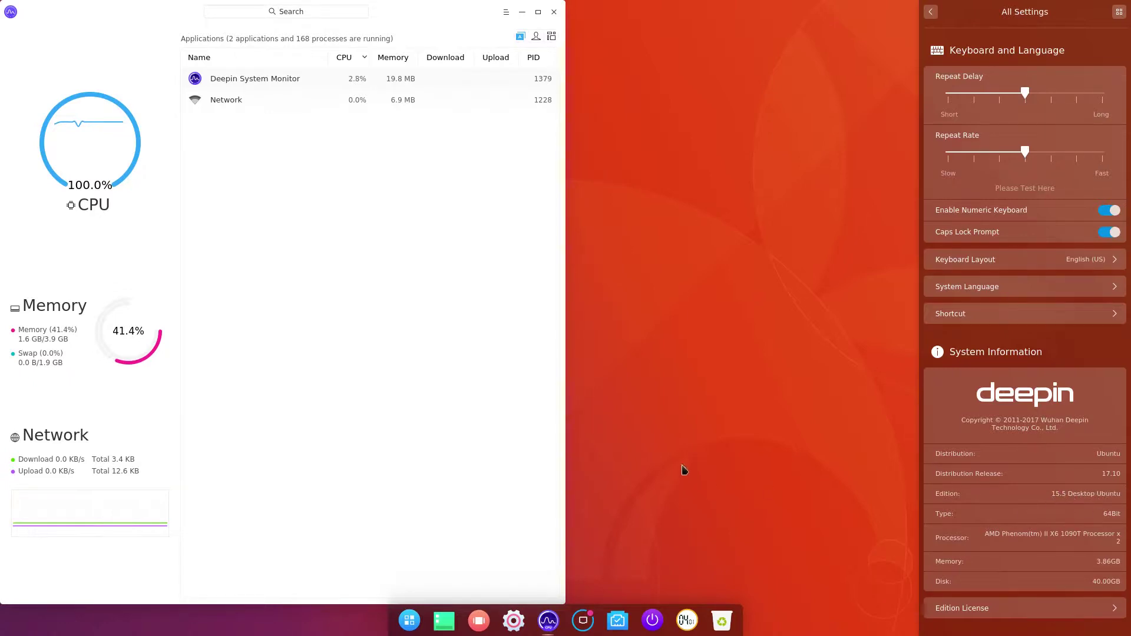
left_click(705, 614)
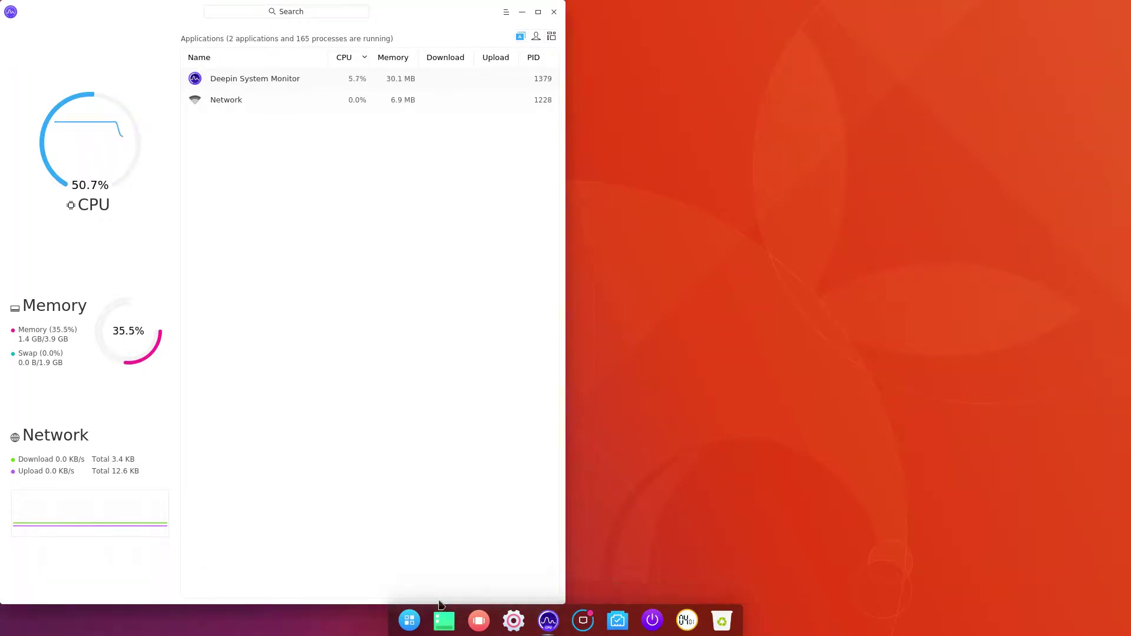
left_click(410, 622)
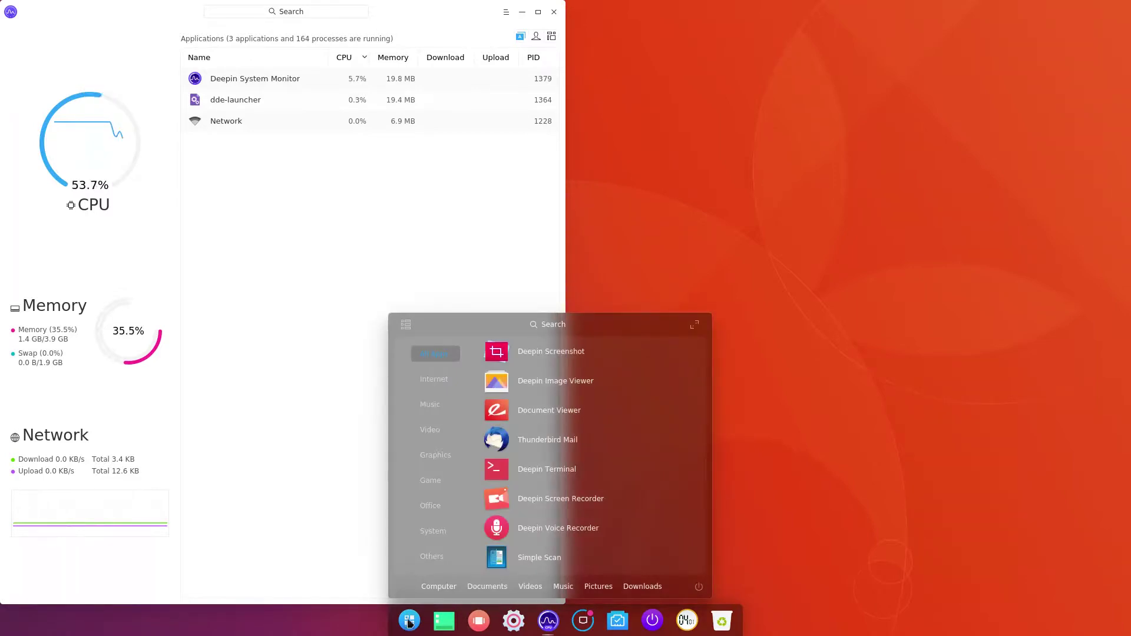
left_click(697, 324)
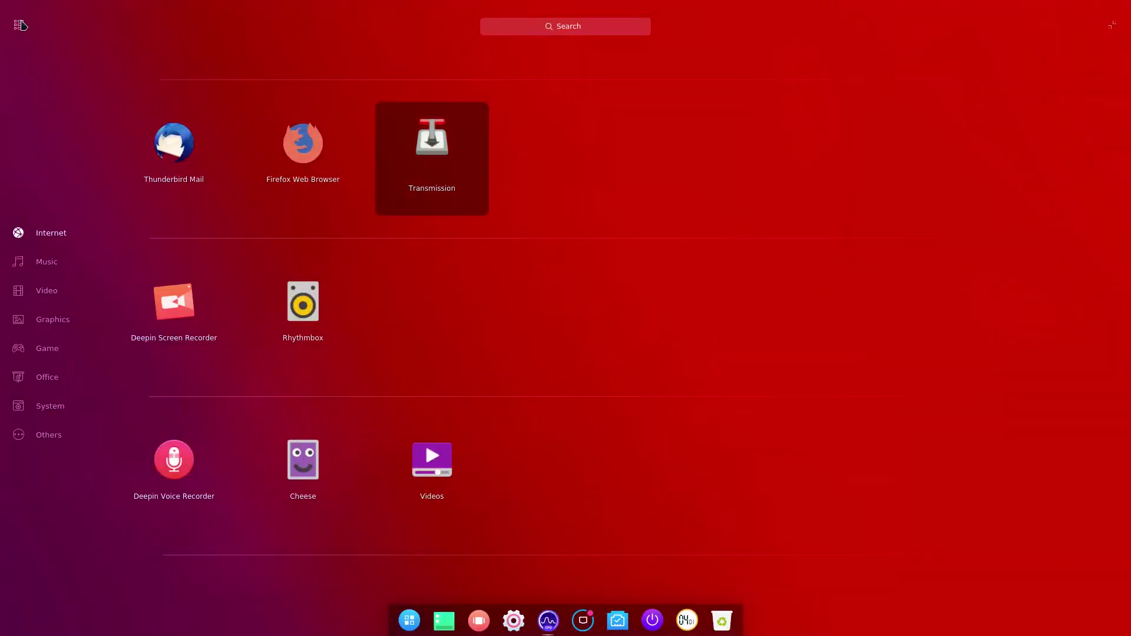
left_click(41, 263)
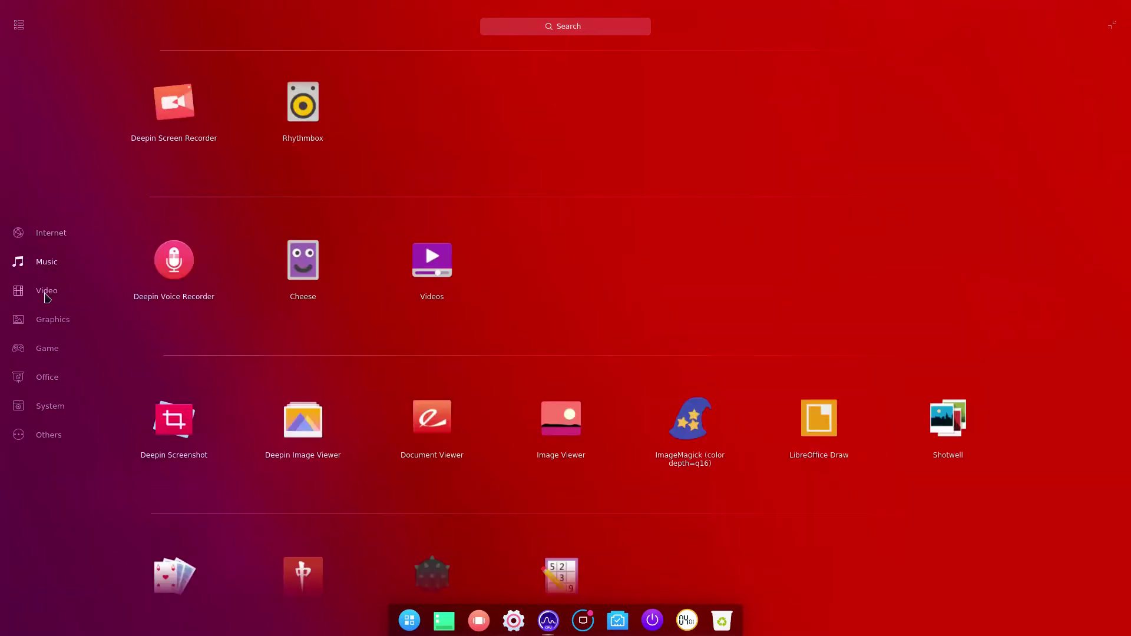
left_click(47, 295)
left_click(46, 326)
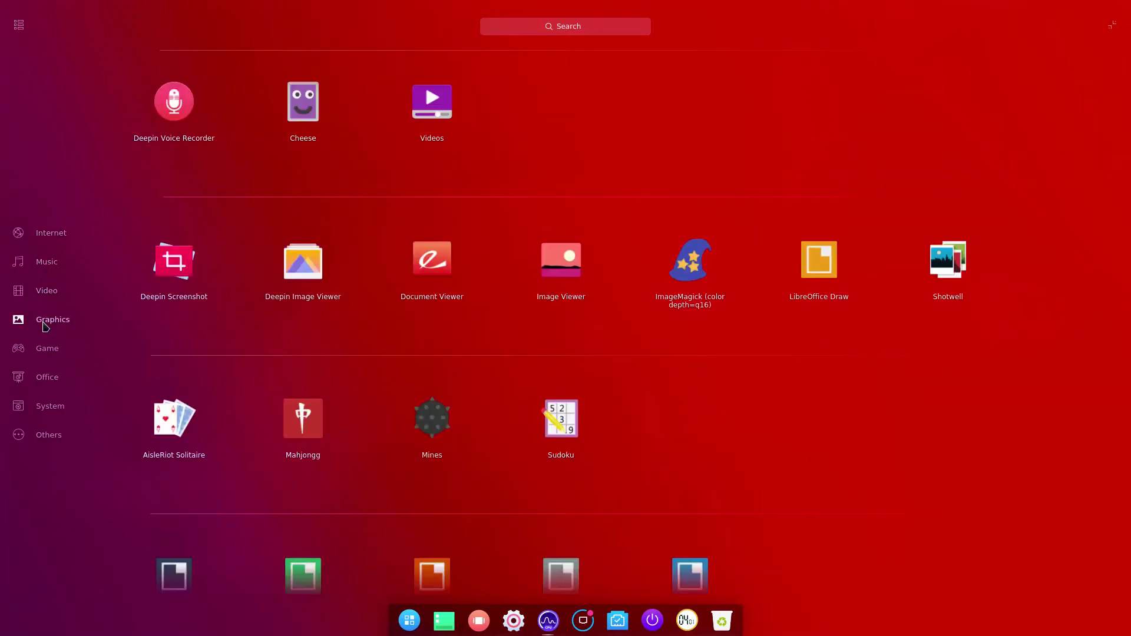
left_click(45, 352)
left_click(42, 377)
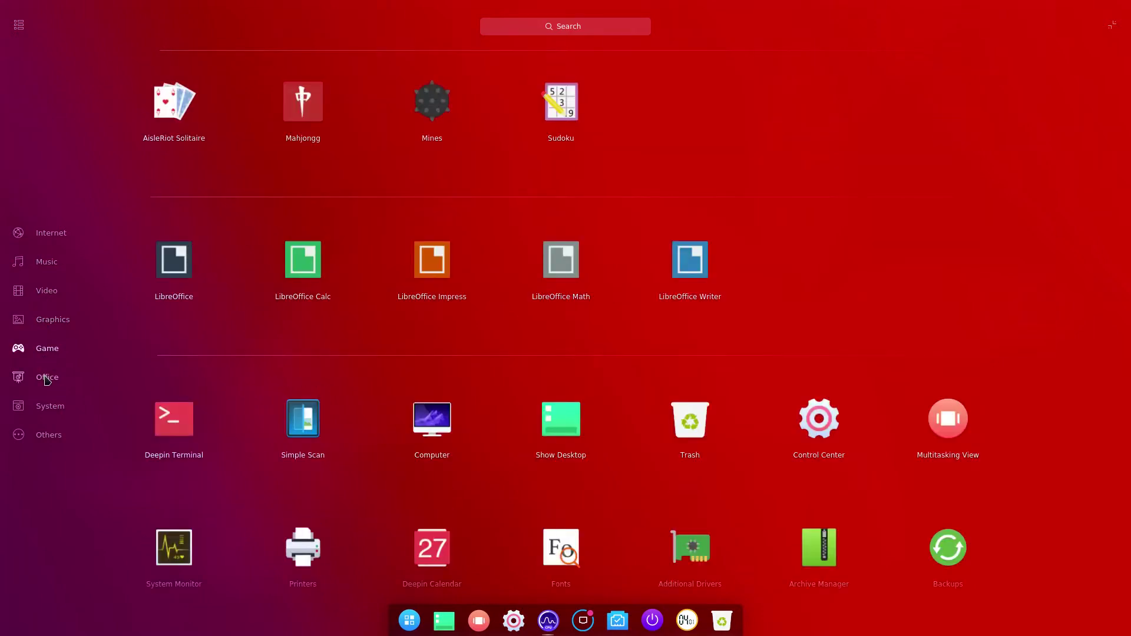
left_click(49, 408)
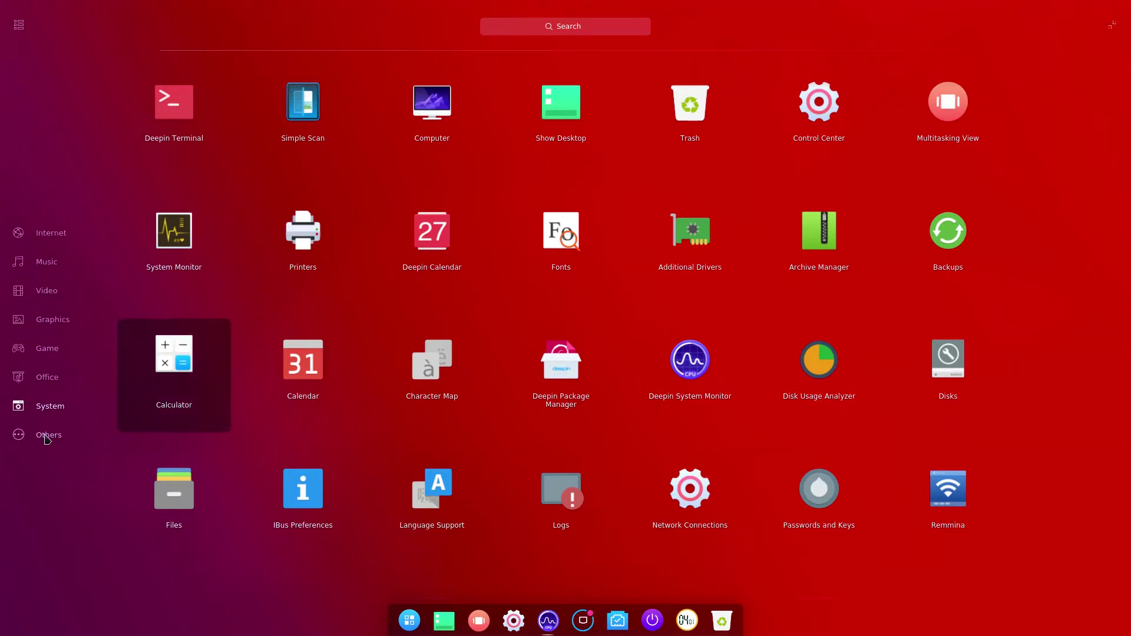
left_click(43, 436)
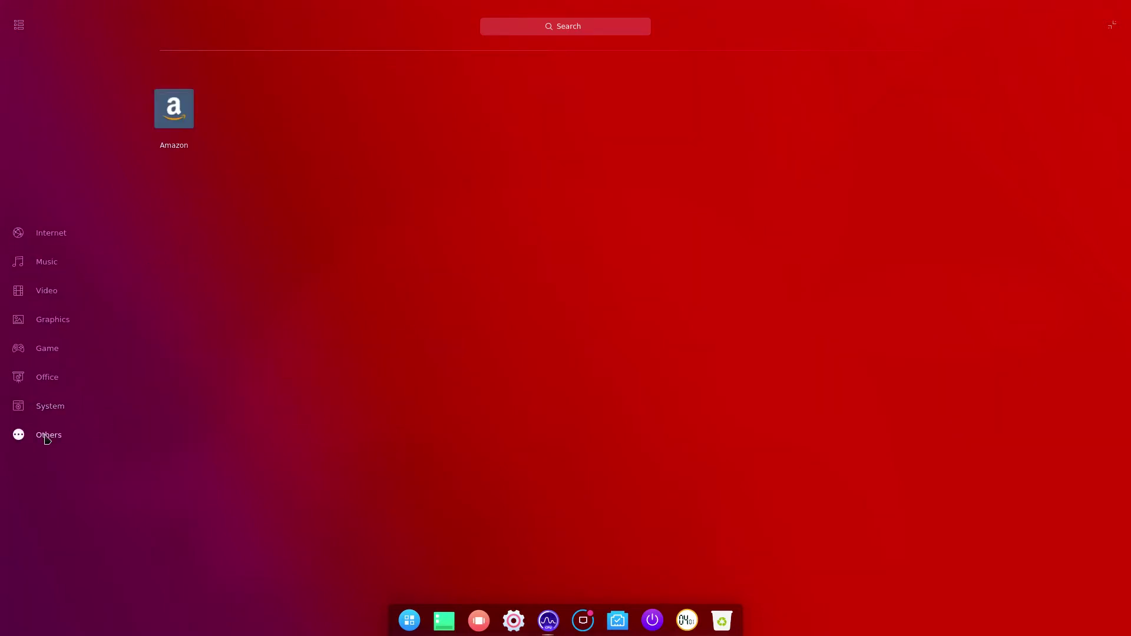
left_click(19, 24)
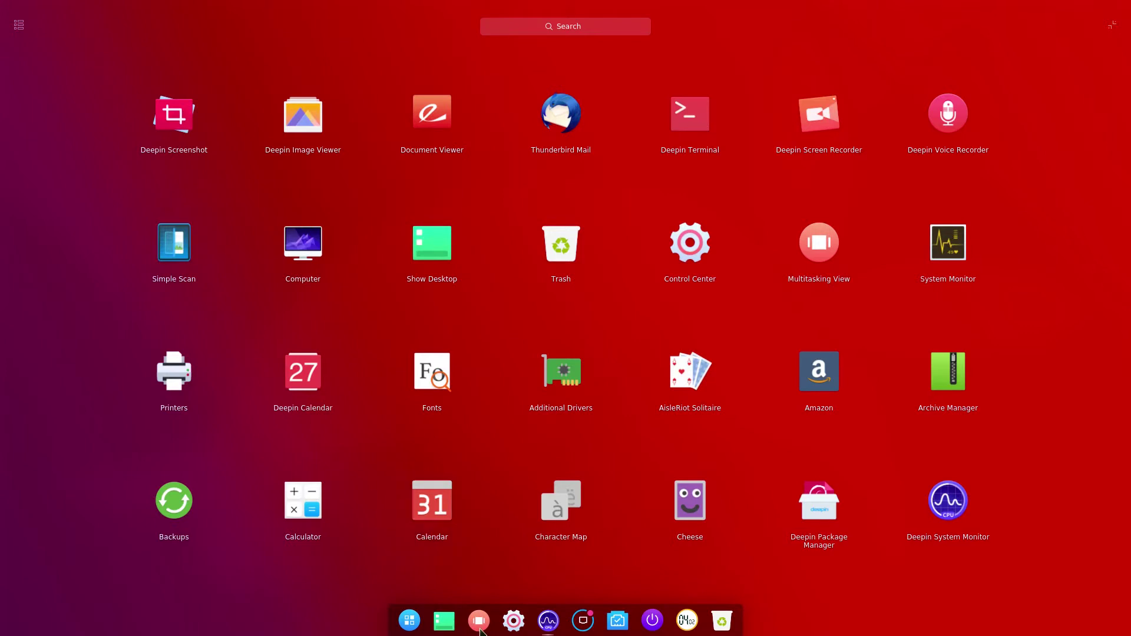
Open the multitasking view and add two workspaces, bringing the total to six
left_click(477, 630)
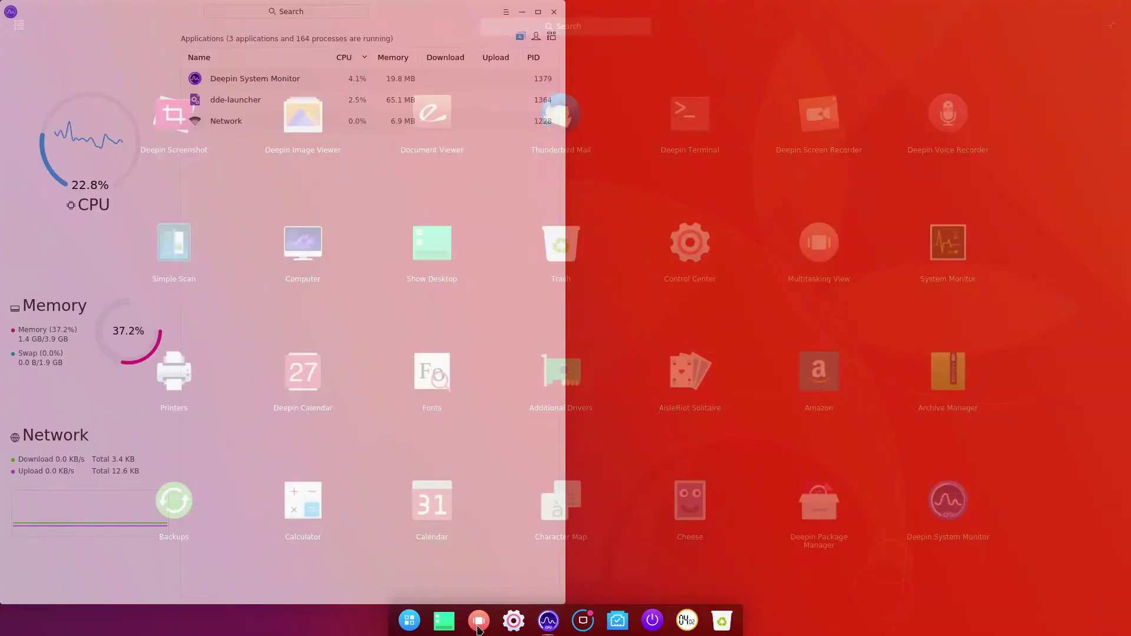
left_click(478, 629)
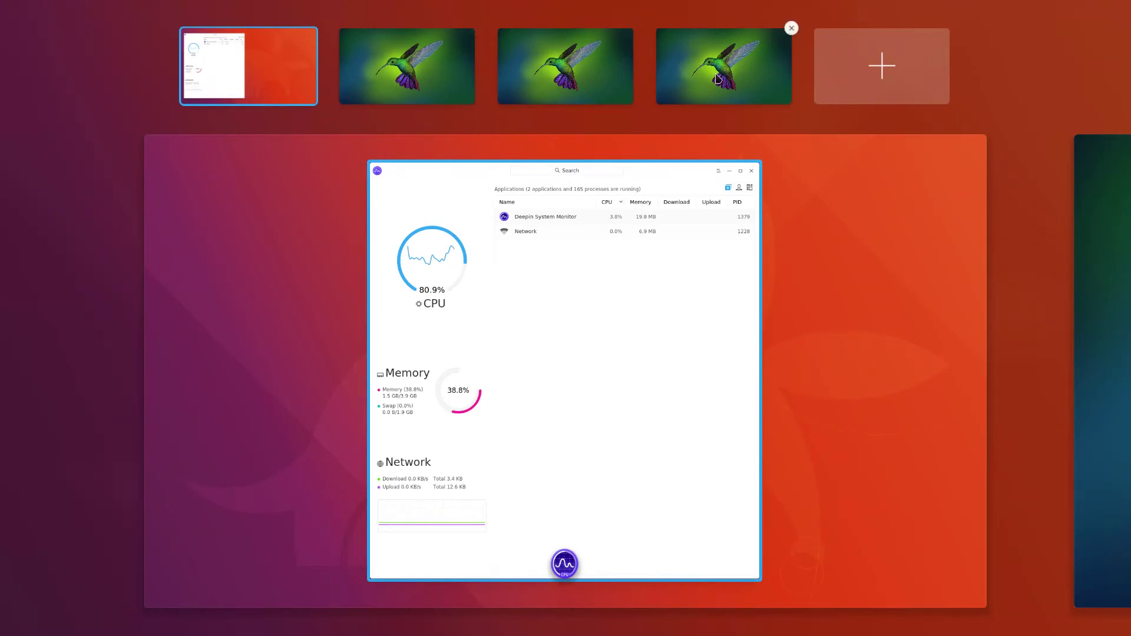
left_click(900, 68)
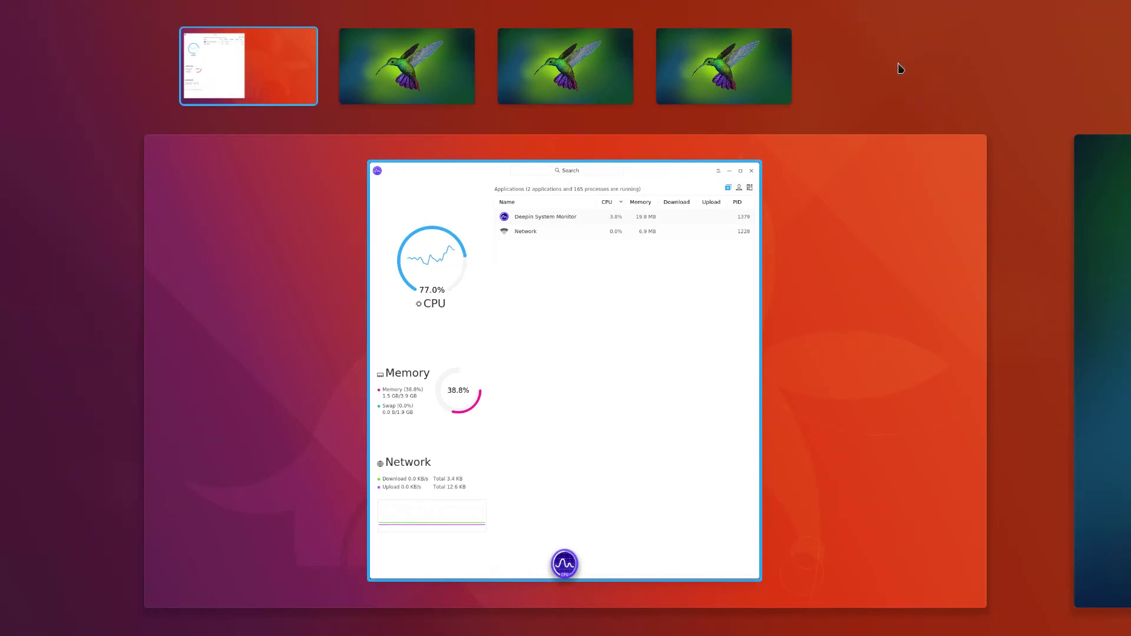
left_click(921, 61)
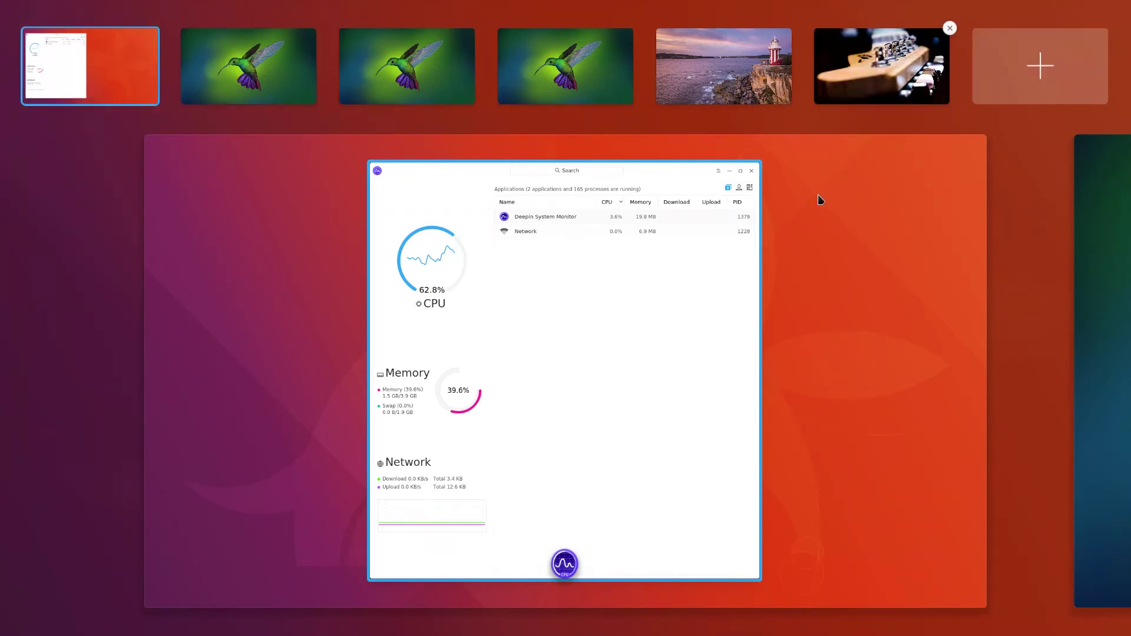